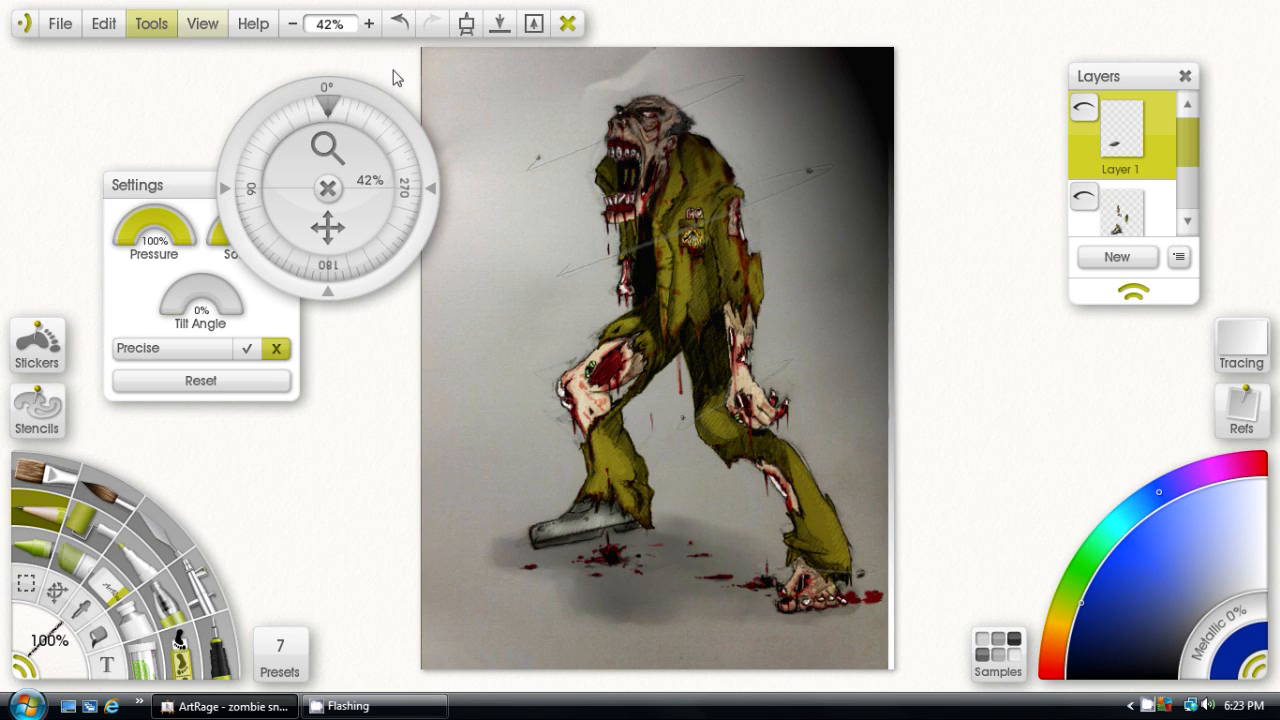
Add a new layer above Layer 1 and choose magenta as the paint color
left_click(1130, 256)
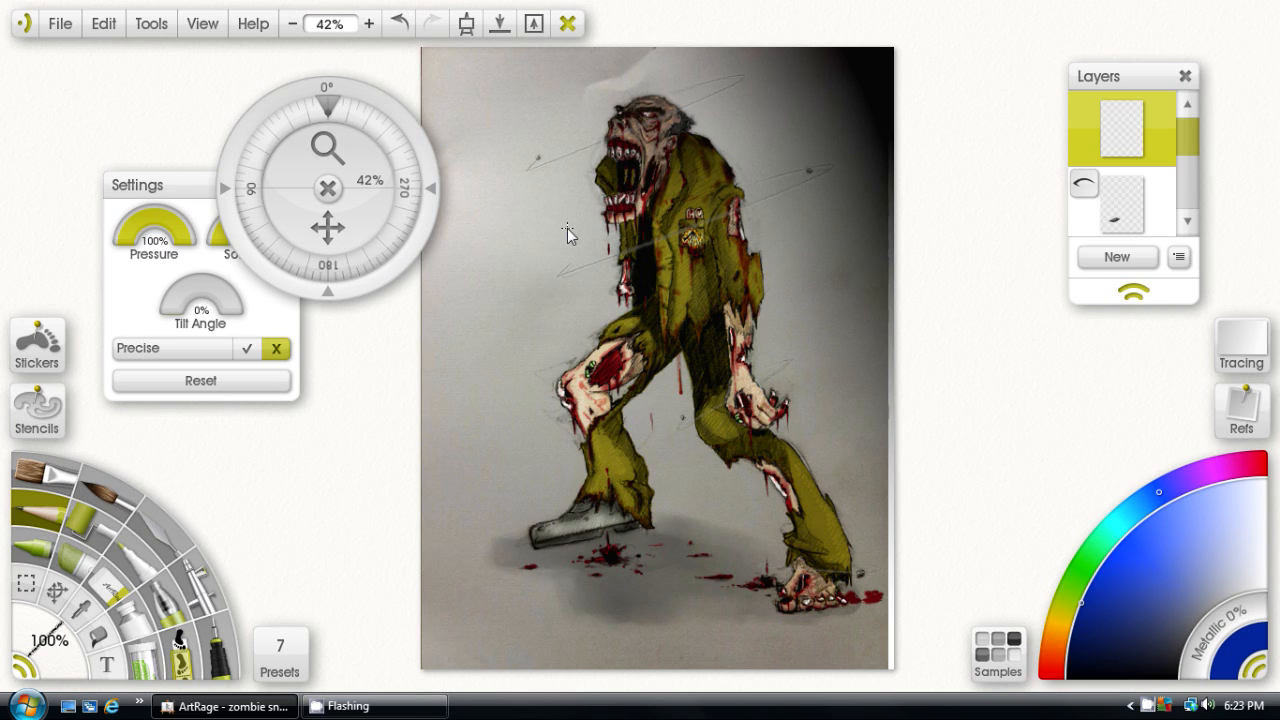
left_click(1229, 467)
left_click(1117, 547)
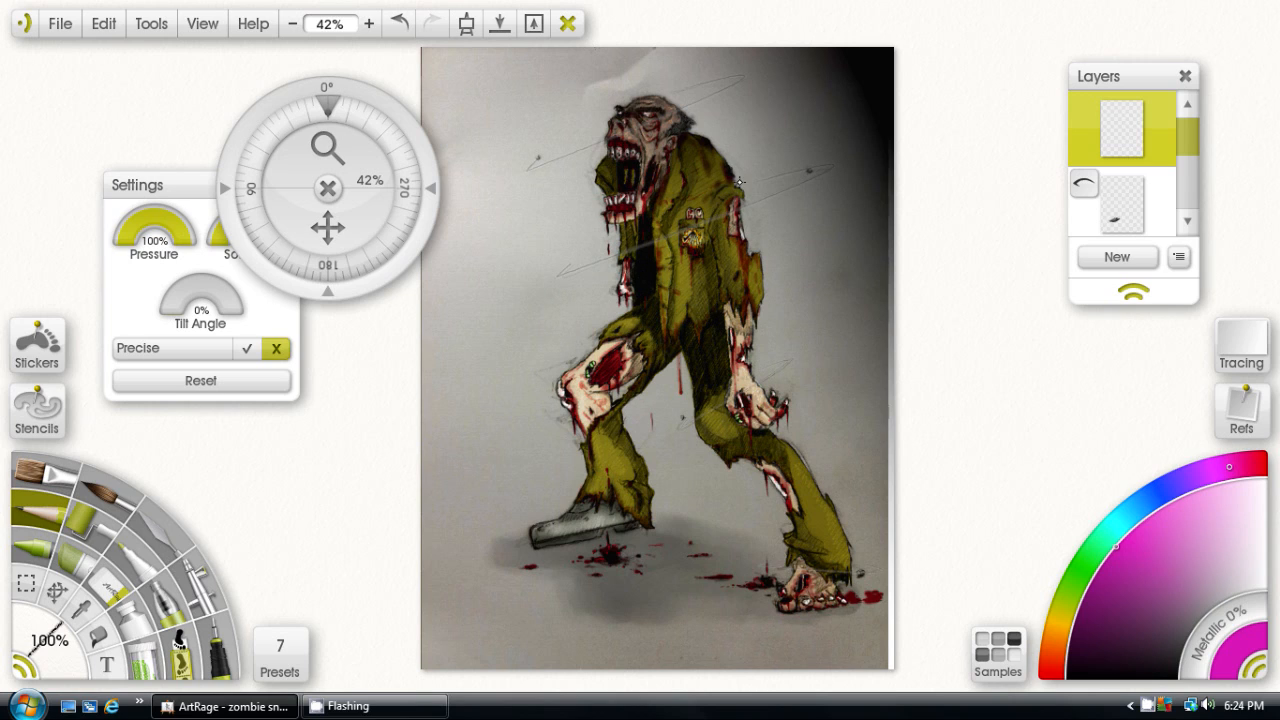
Sketch magenta outlines of alternative positions for both of the zombie's arms on the new layer, and hide that layer
left_click_drag(738, 182, 788, 256)
mouse_move(757, 207)
left_mouse_down()
mouse_move(799, 290)
mouse_move(801, 342)
mouse_move(770, 390)
mouse_move(797, 420)
mouse_move(797, 378)
mouse_move(827, 420)
left_mouse_up()
mouse_move(612, 219)
left_mouse_down()
mouse_move(582, 278)
mouse_move(592, 288)
mouse_move(608, 236)
mouse_move(598, 290)
left_mouse_up()
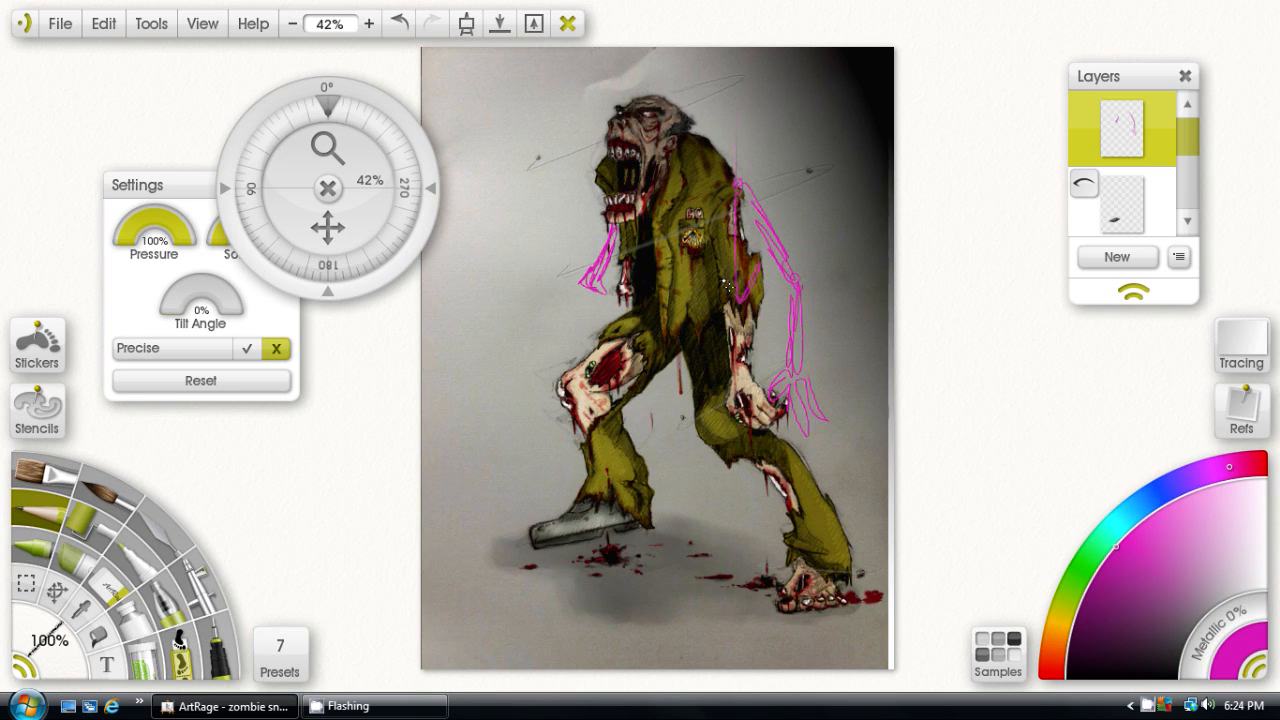
left_click_drag(733, 285, 740, 298)
left_click(1160, 107)
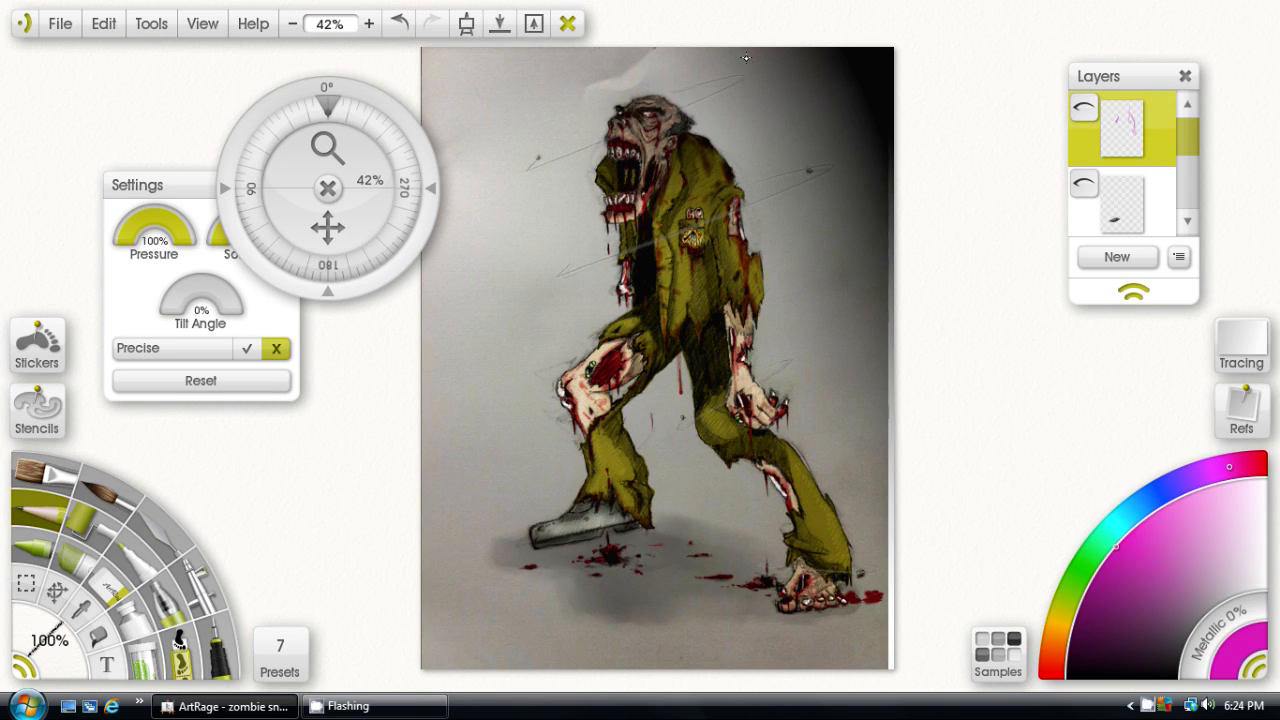
Make Layer 1 the active layer and show the magenta arm sketch again
left_click(748, 127)
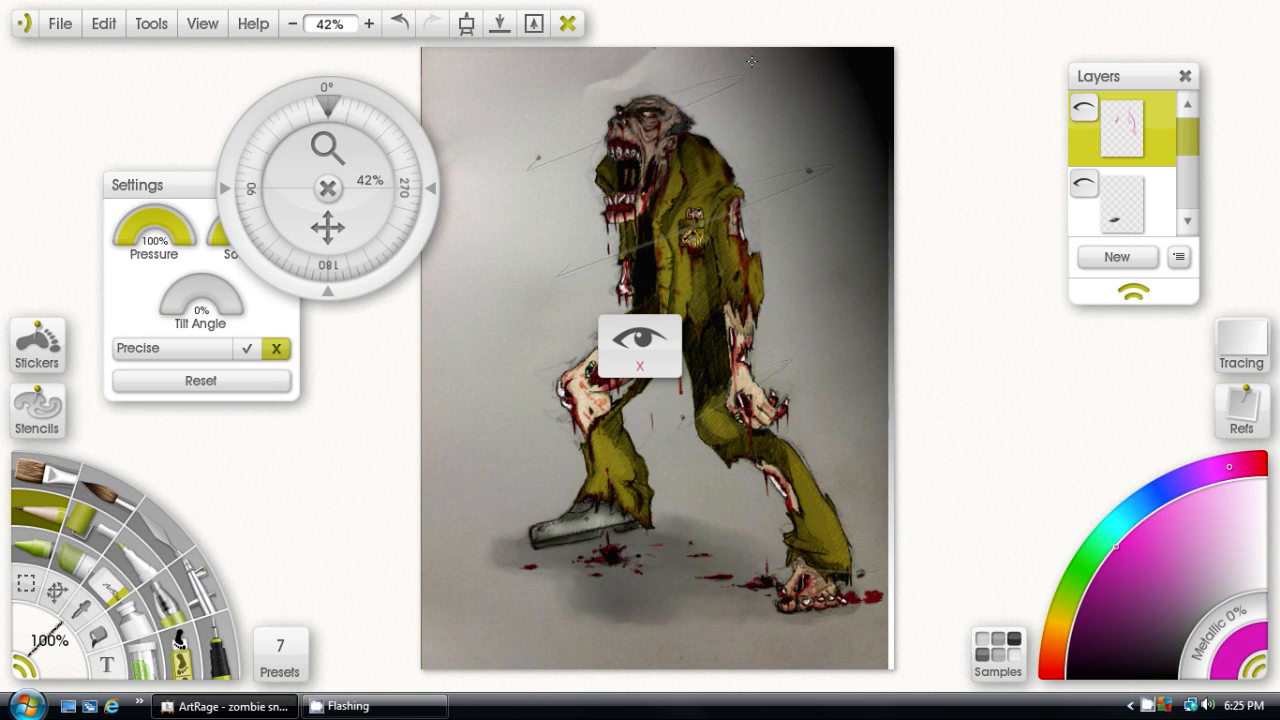
left_click(1115, 185)
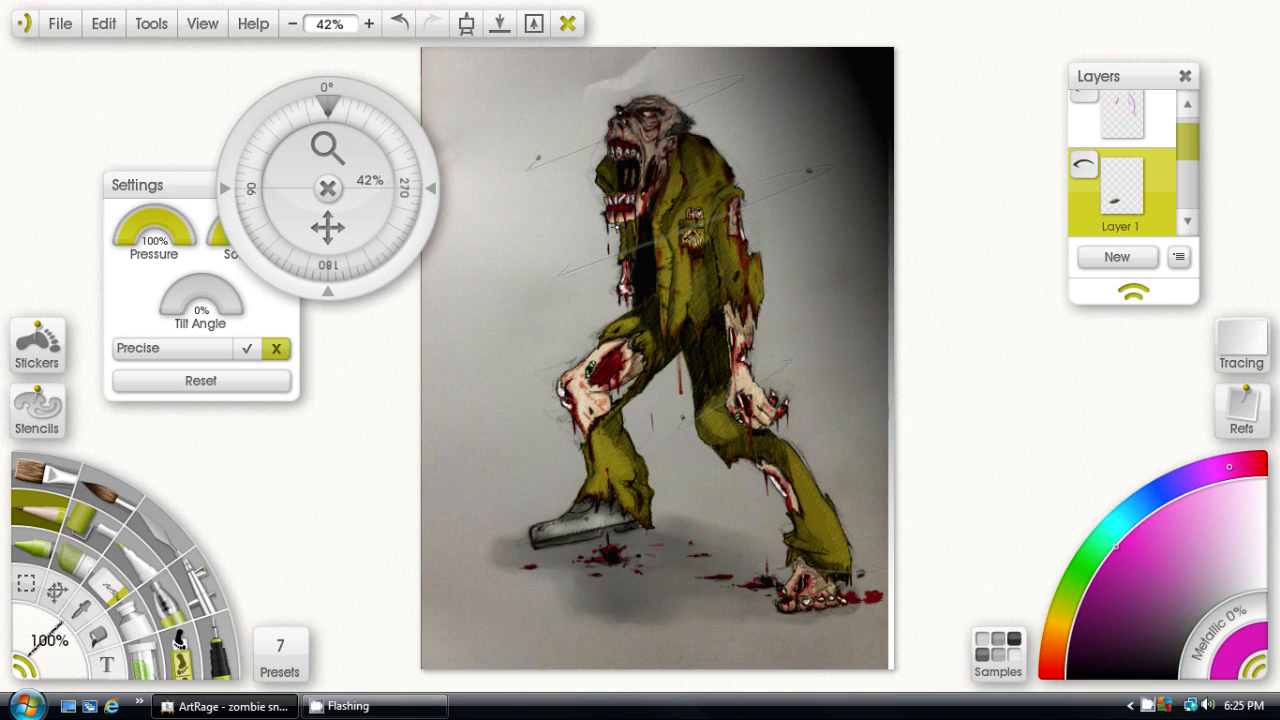
left_click(1085, 97)
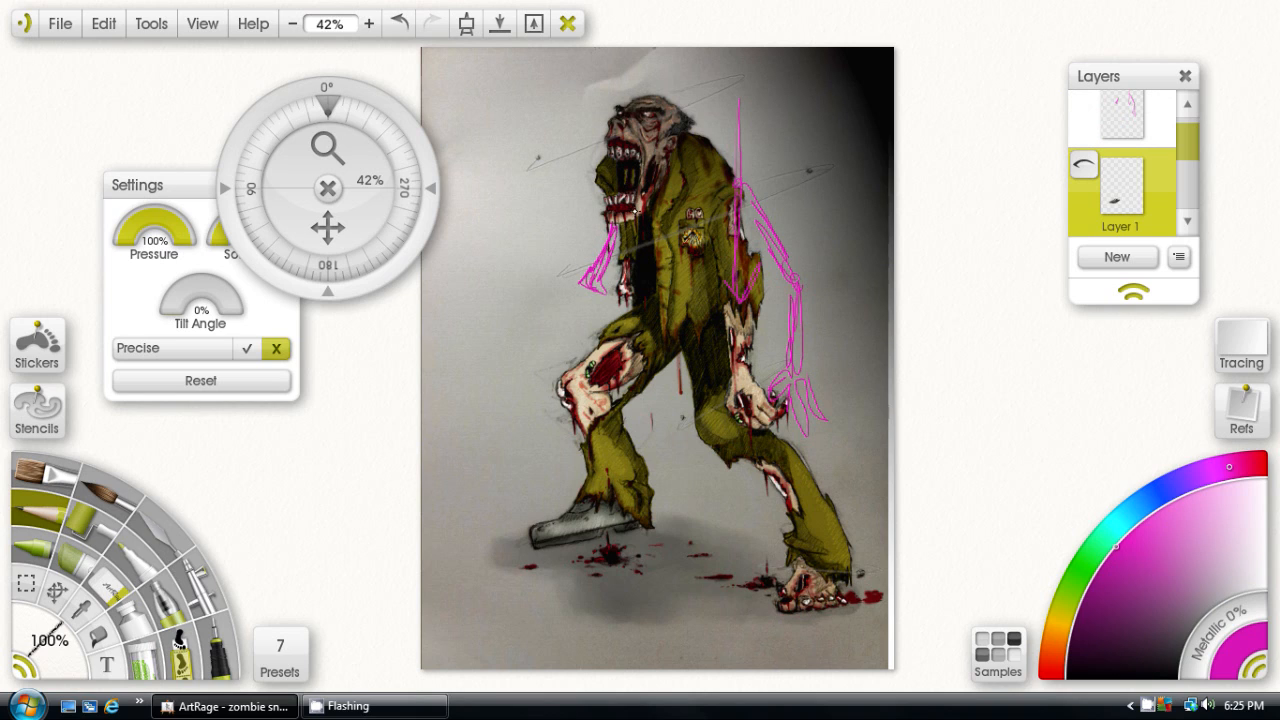
left_click(604, 251)
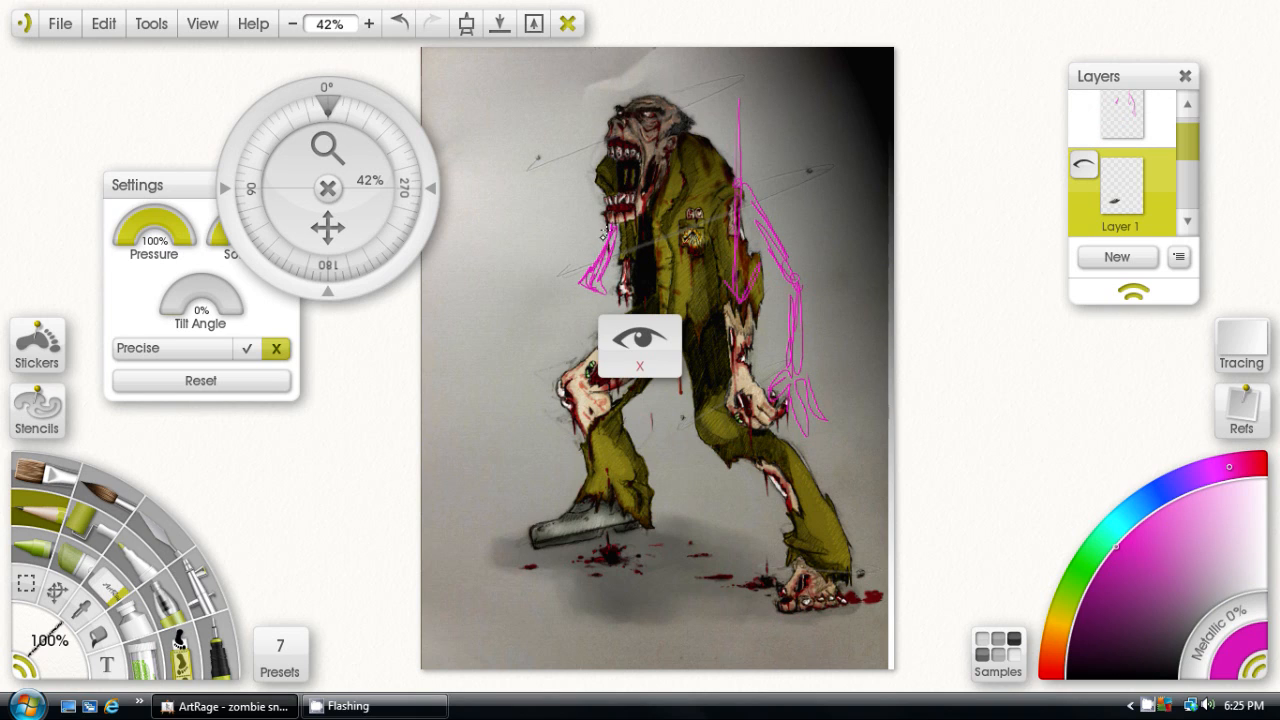
Reactivate the magenta sketch layer to mark the zombie's front arm, and hide the layer
left_click_drag(1194, 156, 1192, 150)
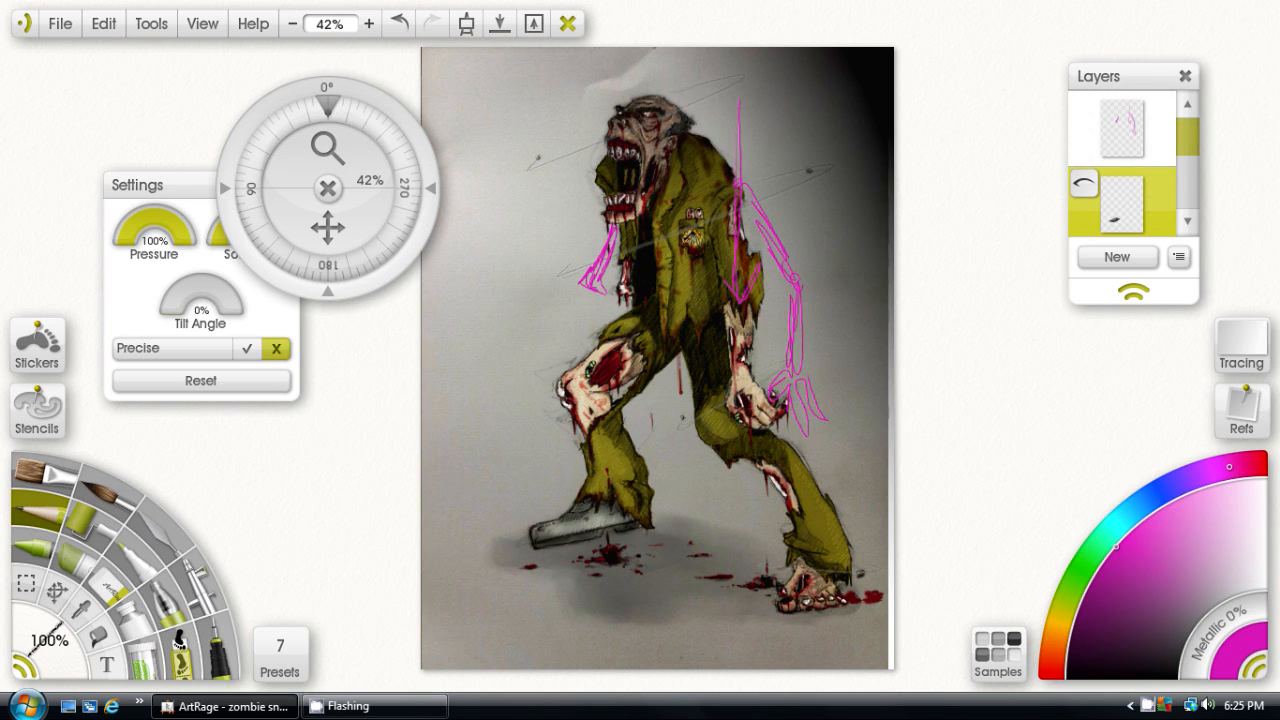
left_click(1084, 107)
left_click(1084, 107)
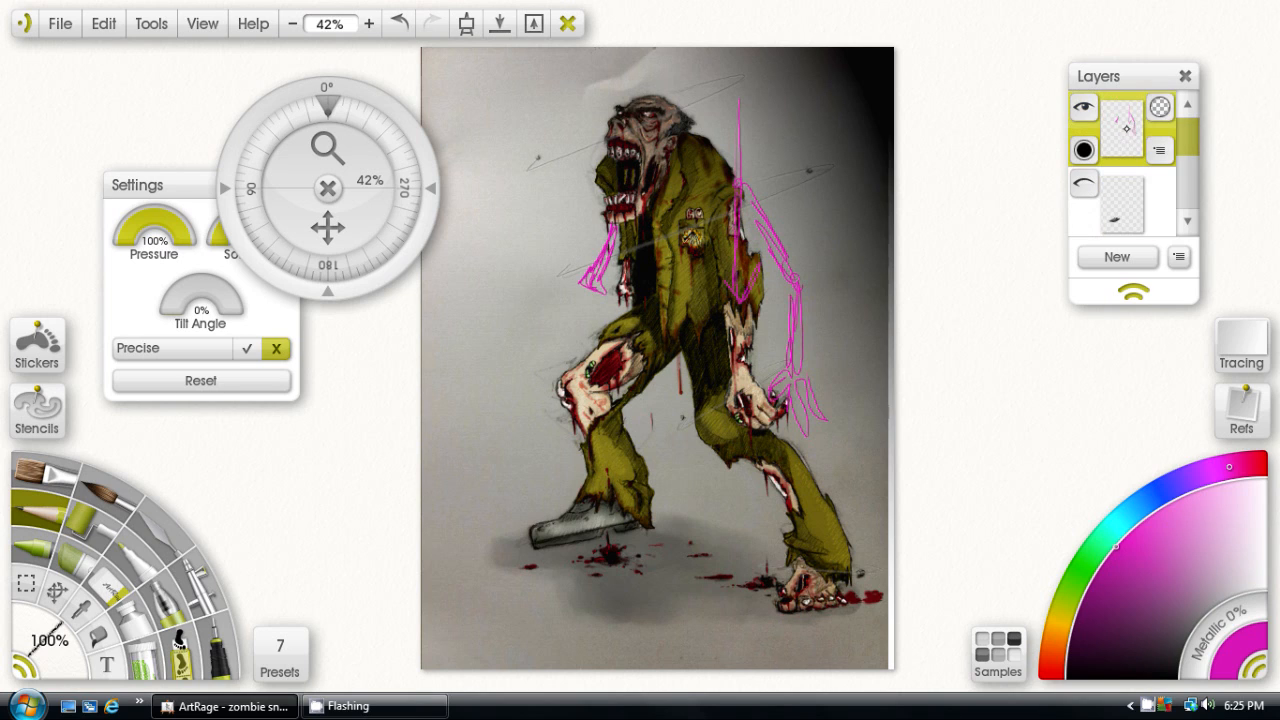
left_click(1121, 128)
mouse_move(607, 225)
left_mouse_down()
mouse_move(619, 254)
mouse_move(603, 256)
left_mouse_up()
left_click(1084, 106)
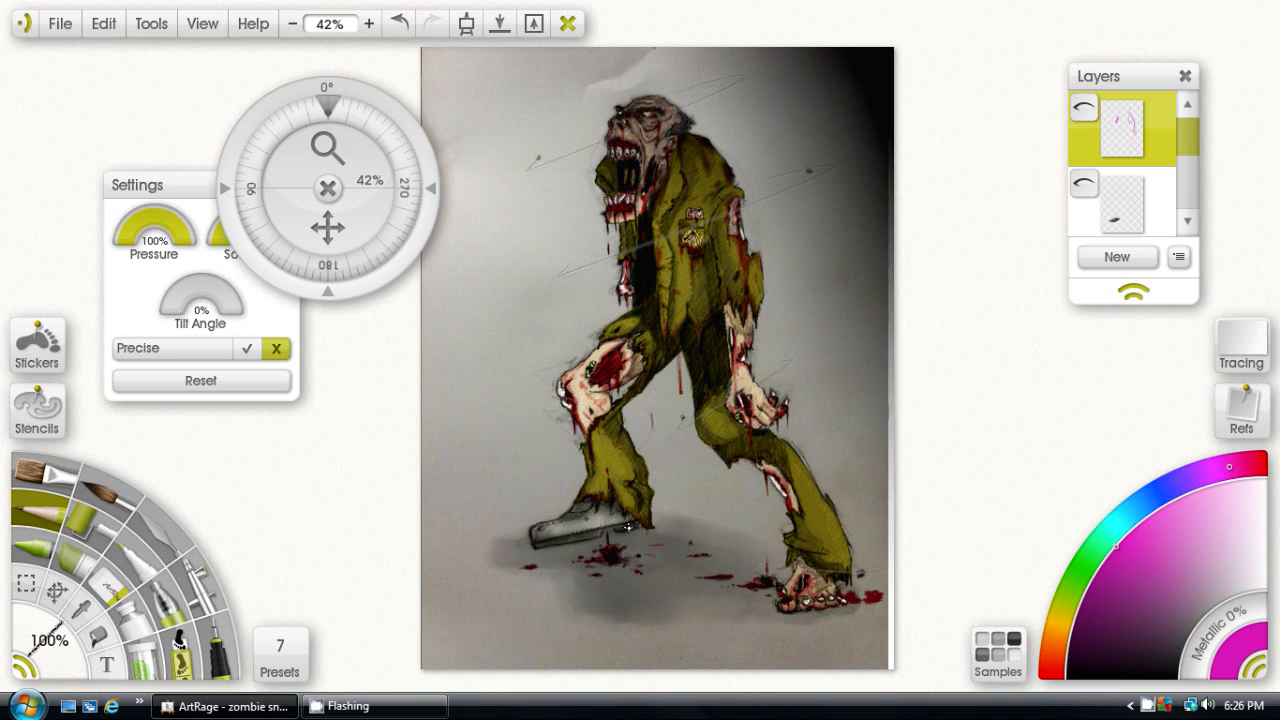
Switch Layer 1 on and off repeatedly to compare the two versions of the zombie's front shoe
mouse_move(1189, 127)
left_mouse_down()
mouse_move(1187, 186)
mouse_move(1188, 143)
left_mouse_up()
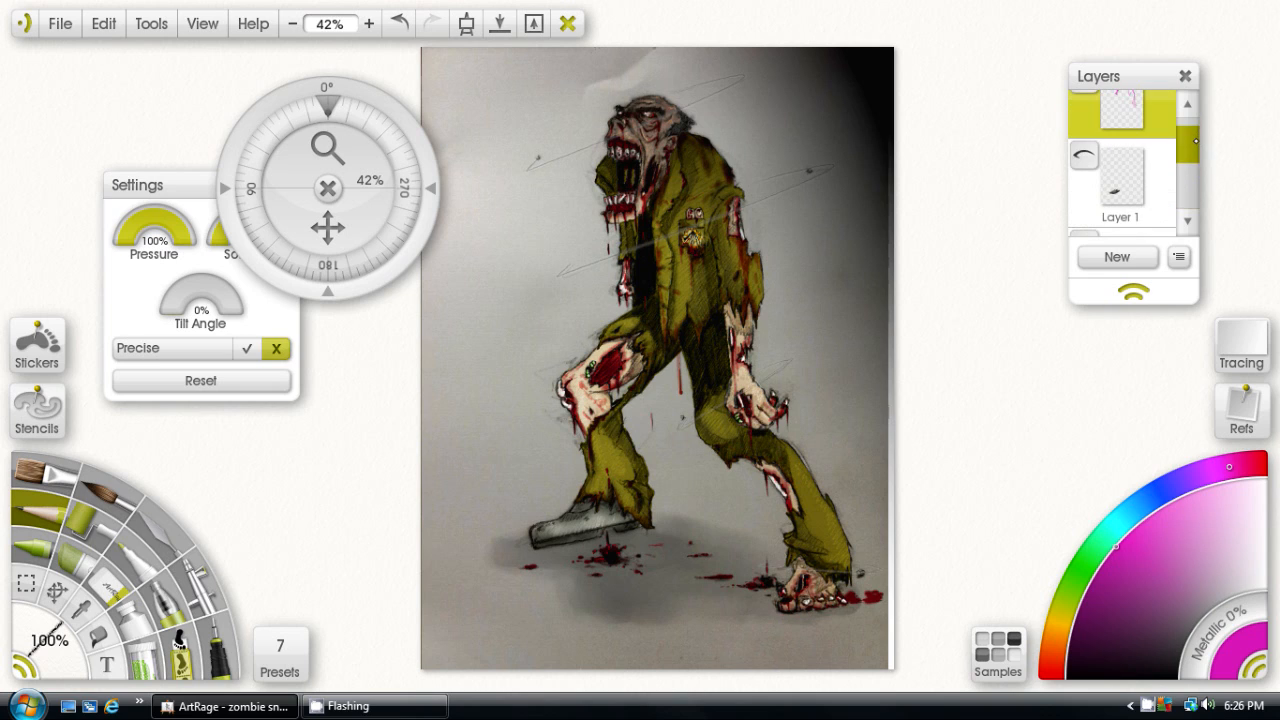
left_click(1084, 153)
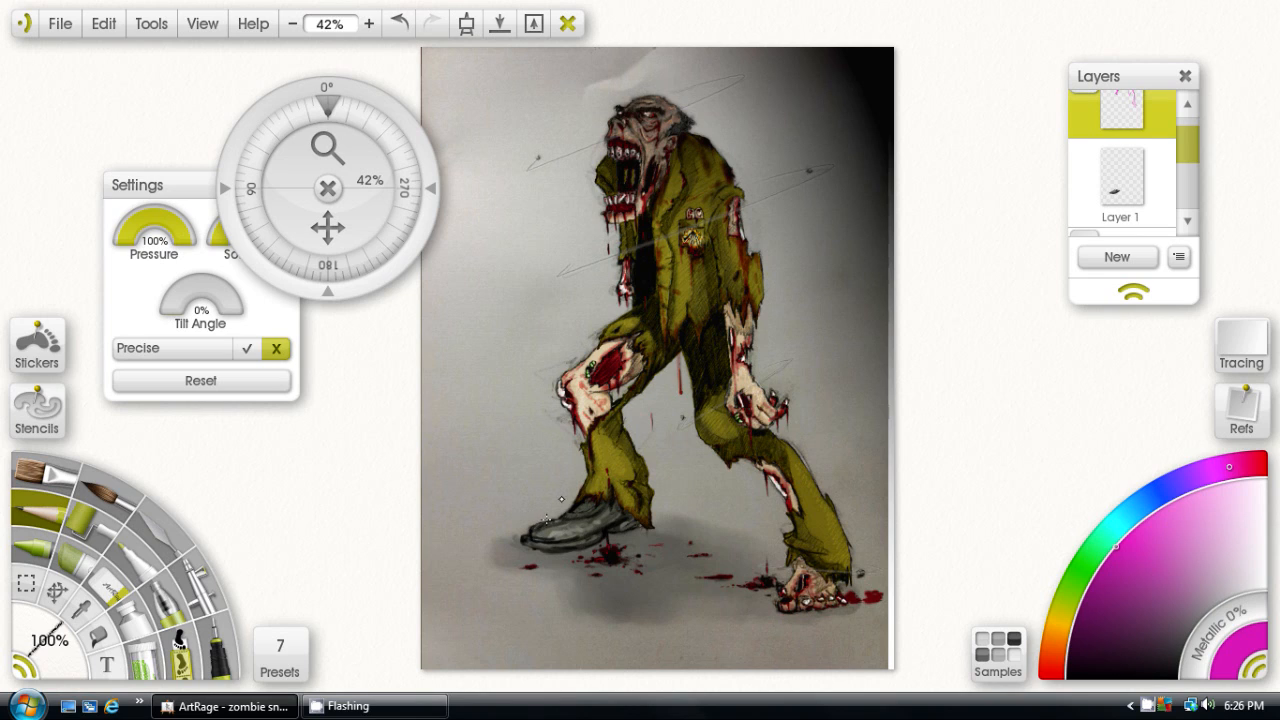
mouse_move(1193, 139)
left_mouse_down()
mouse_move(1199, 118)
mouse_move(1195, 141)
left_mouse_up()
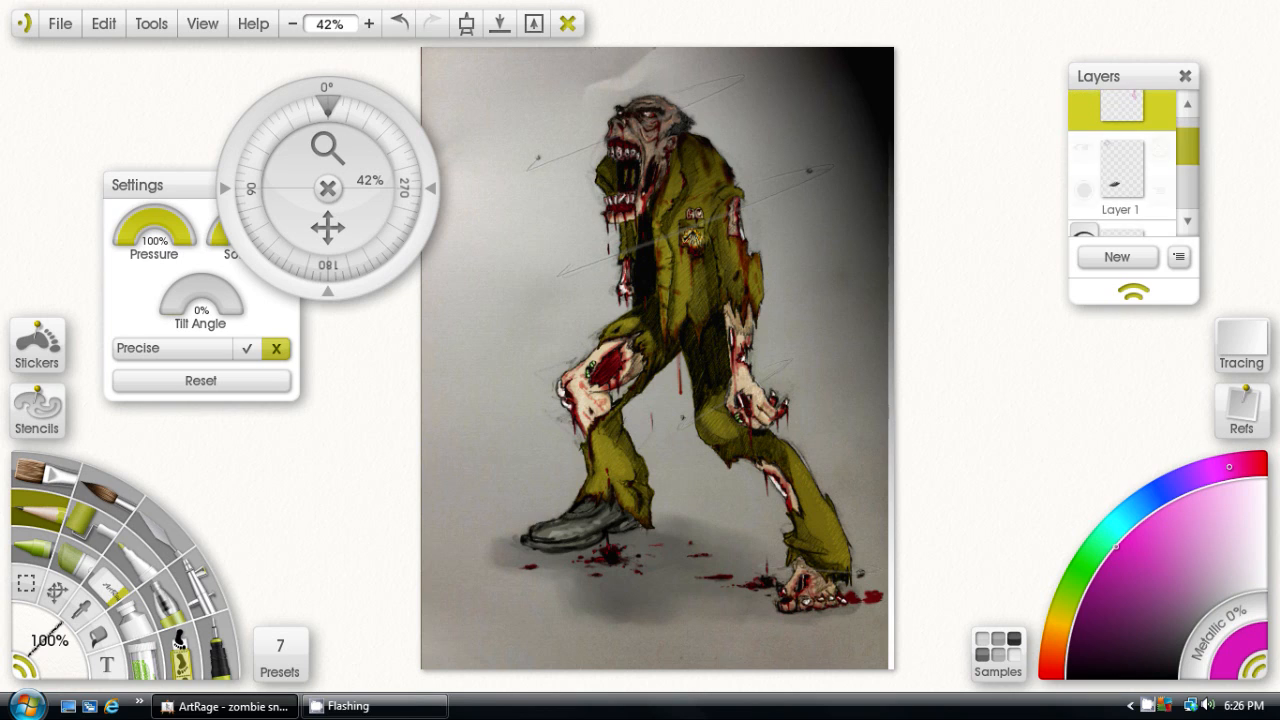
left_click(1081, 140)
left_click(1091, 140)
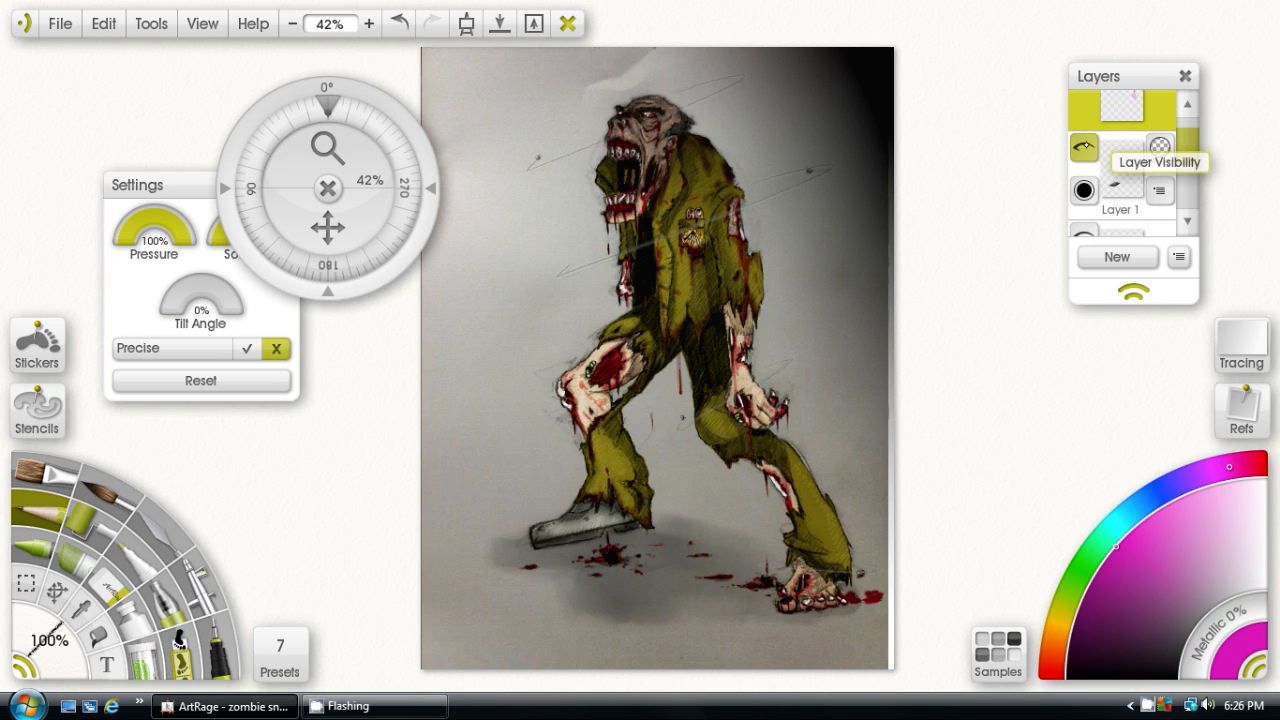
left_click(1091, 140)
left_click(1084, 145)
left_click(1084, 145)
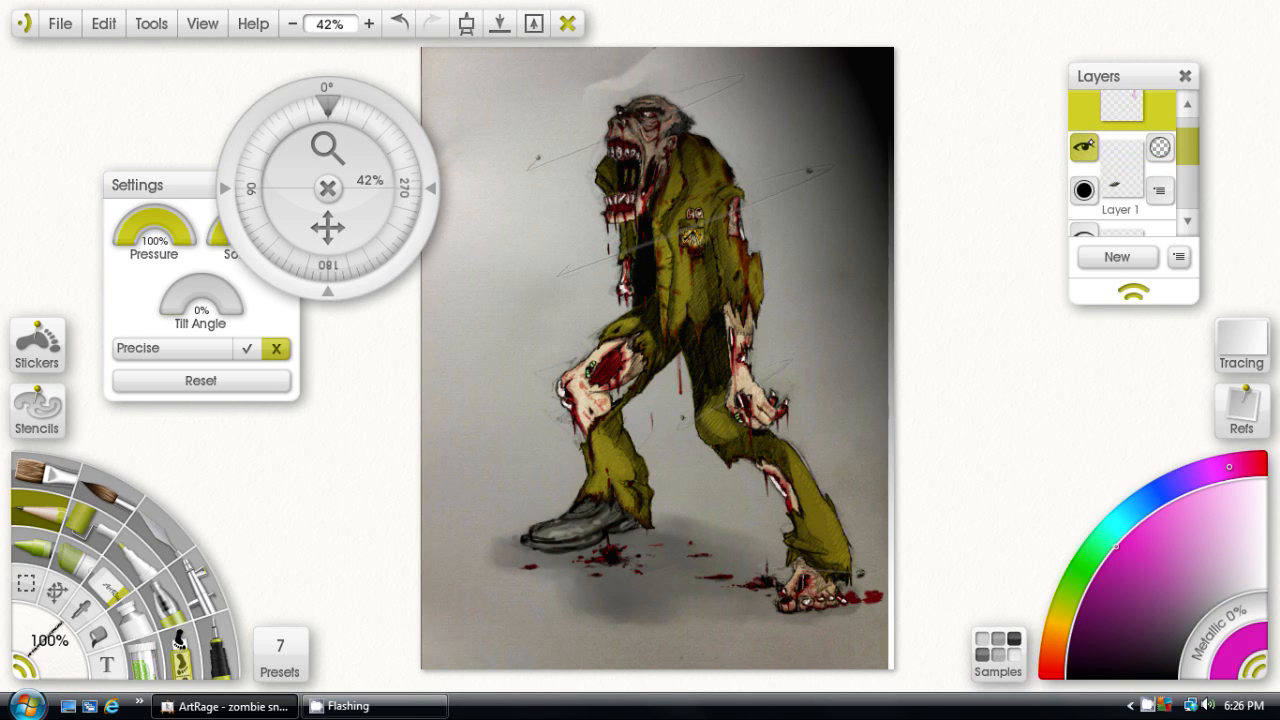
left_click(1089, 143)
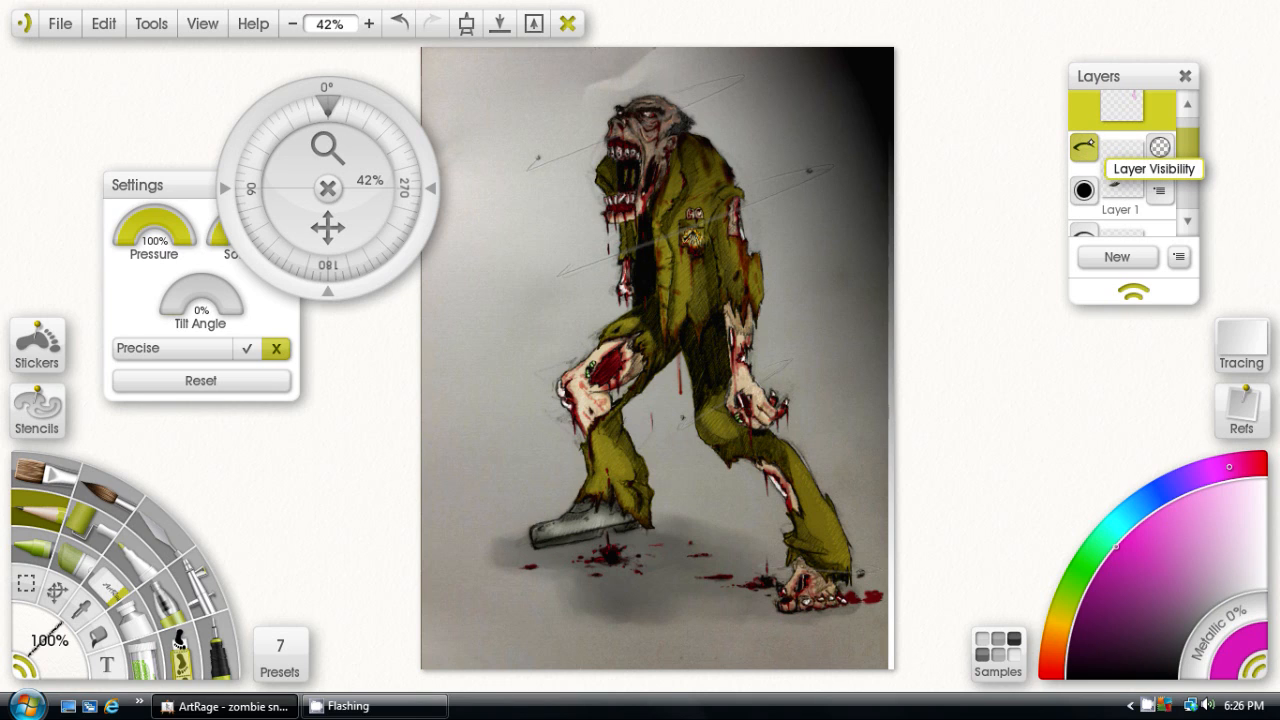
left_click(1086, 145)
left_click(1086, 145)
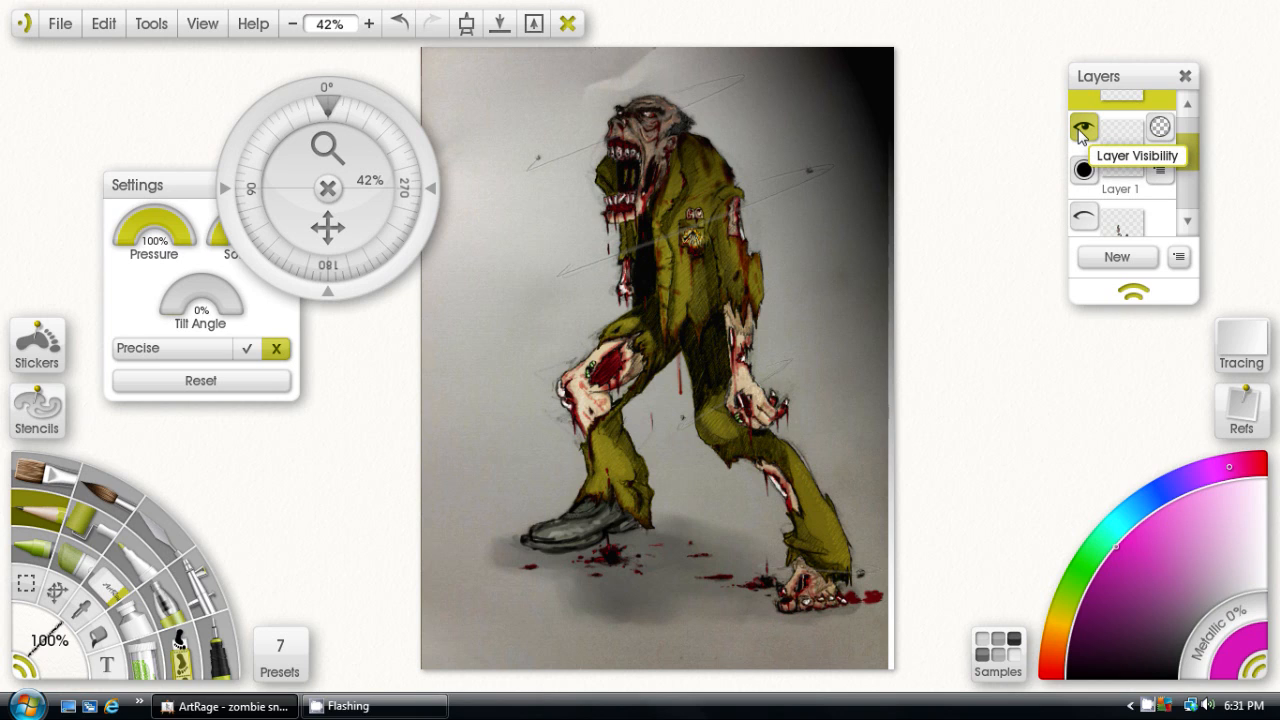
left_click(1081, 130)
Switch Layer 2 on and off repeatedly to compare its versions of the shoe, trousers and severed front arm with the original
scroll(1092, 150, "down", 2)
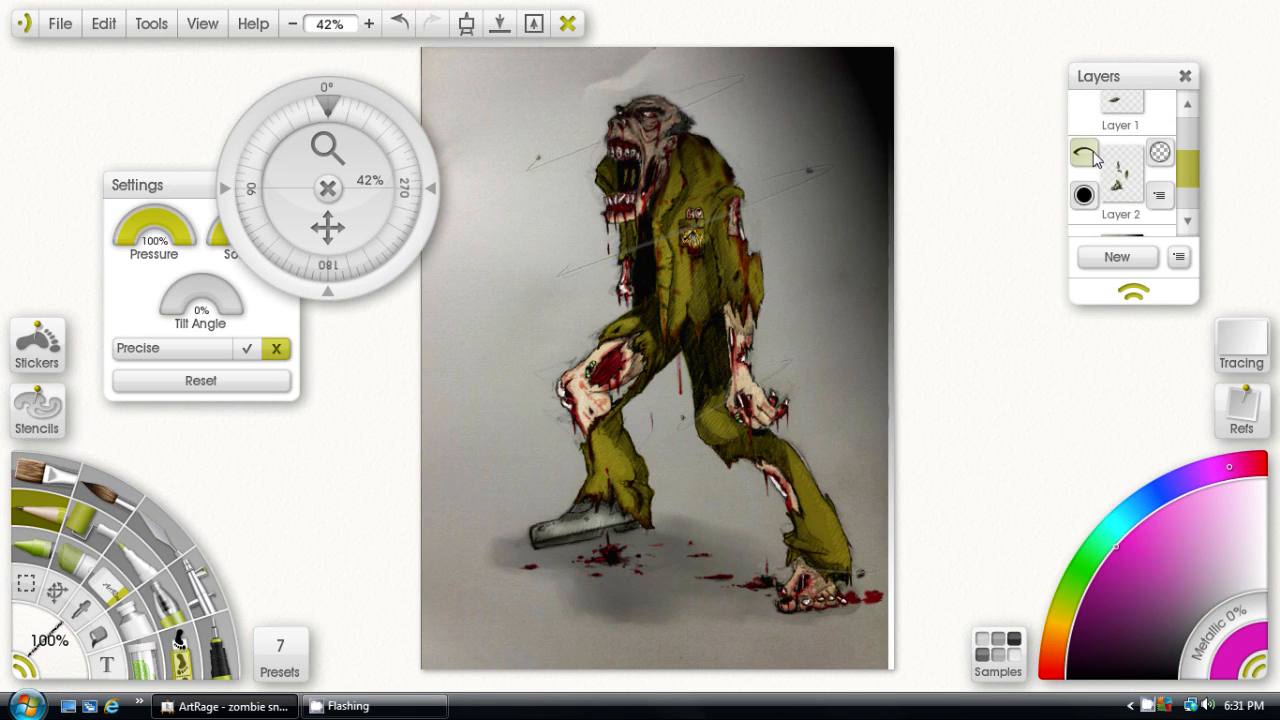
left_click(1086, 155)
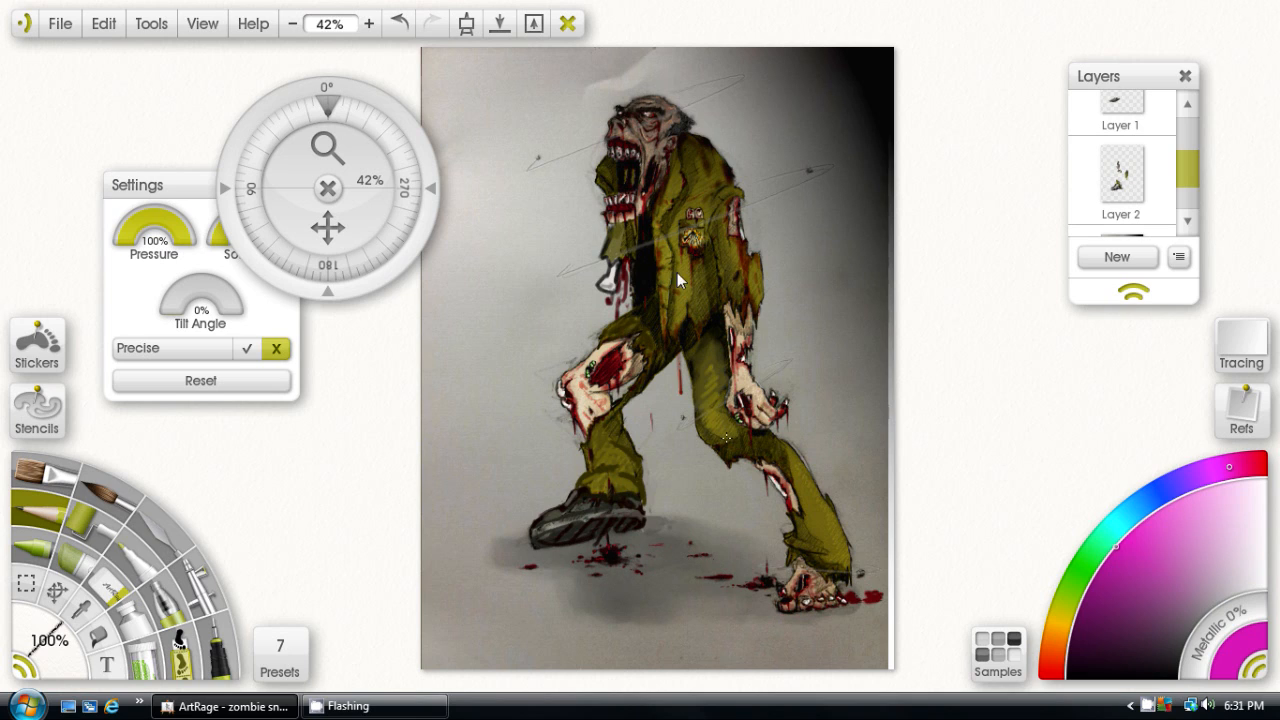
mouse_move(1082, 190)
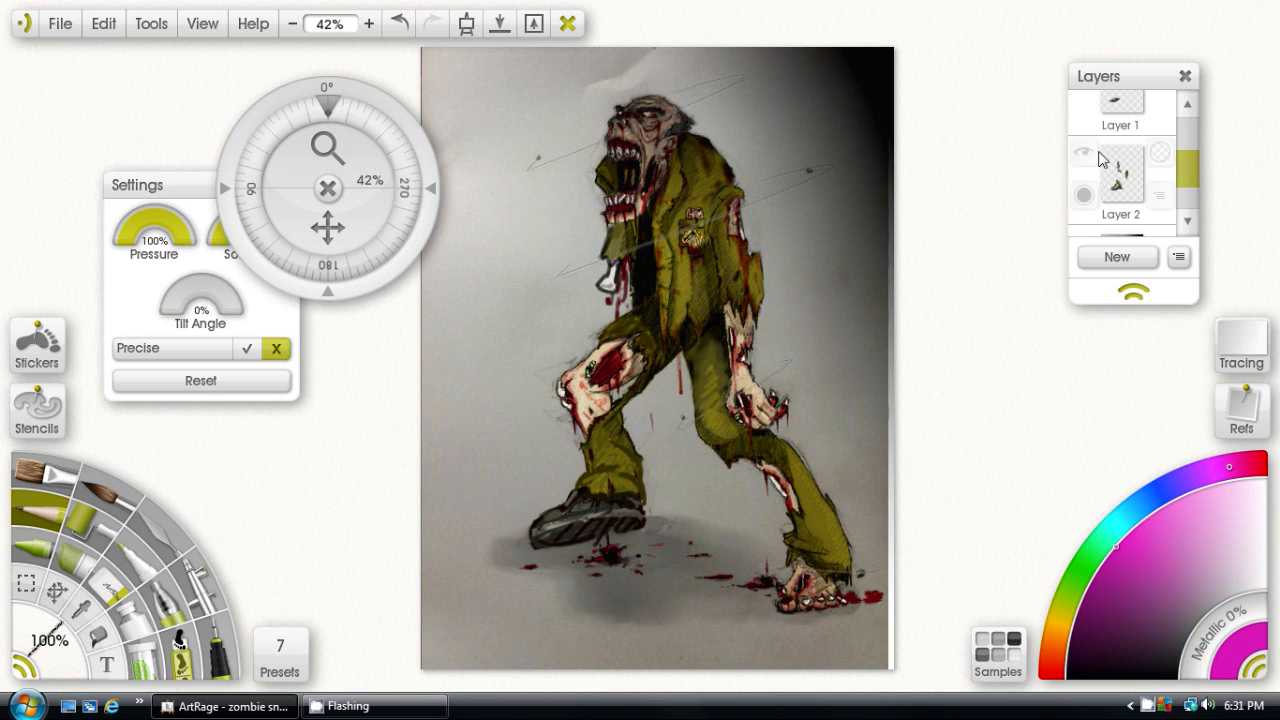
left_click(1082, 156)
left_click(1082, 157)
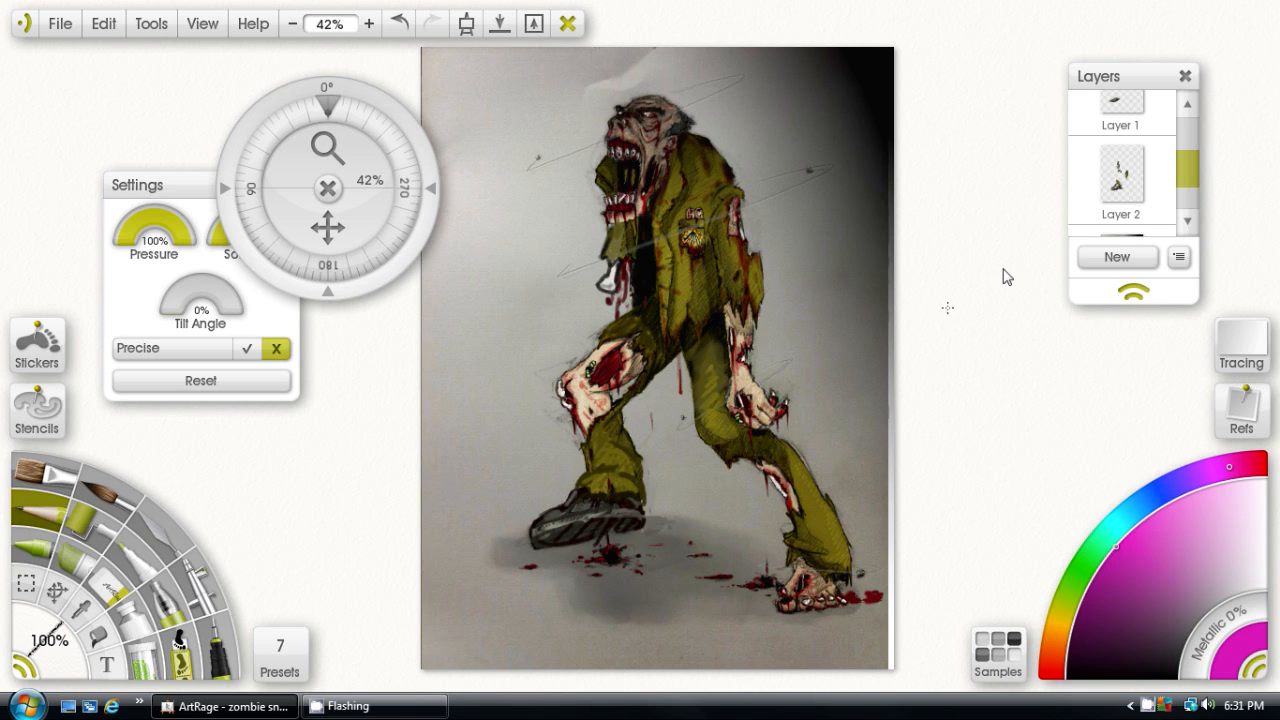
left_click(1085, 155)
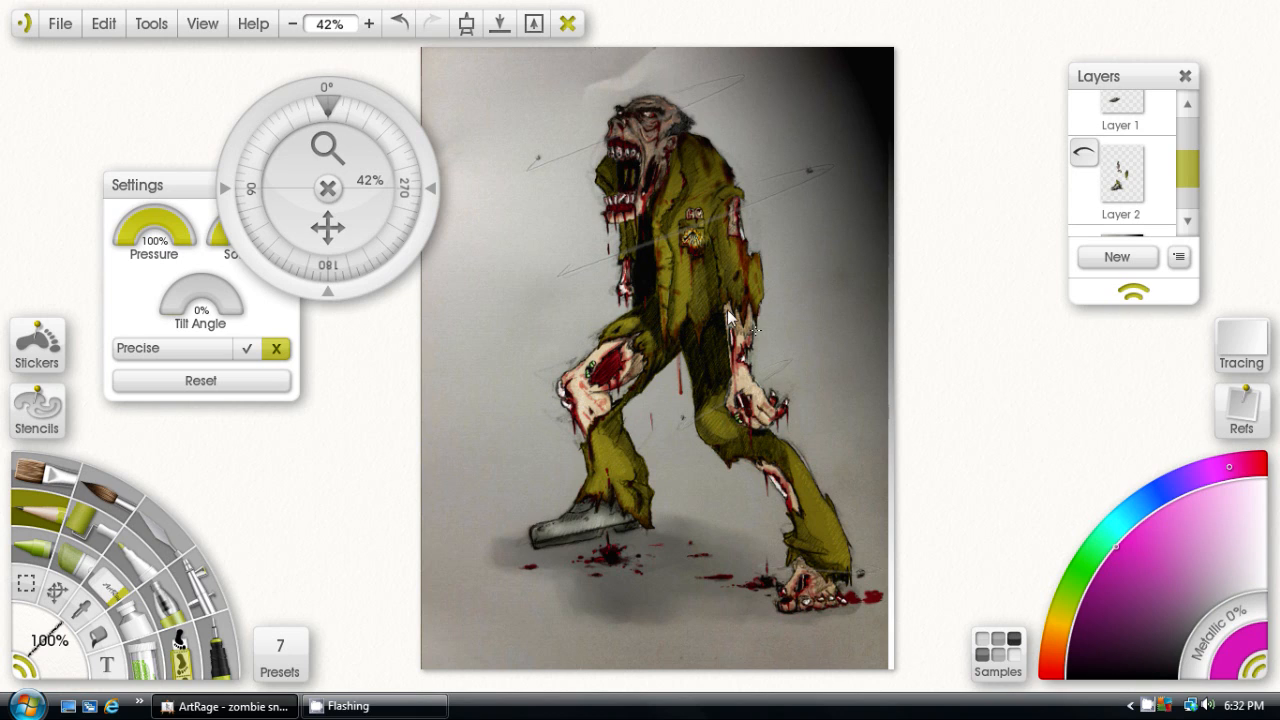
left_click(1085, 152)
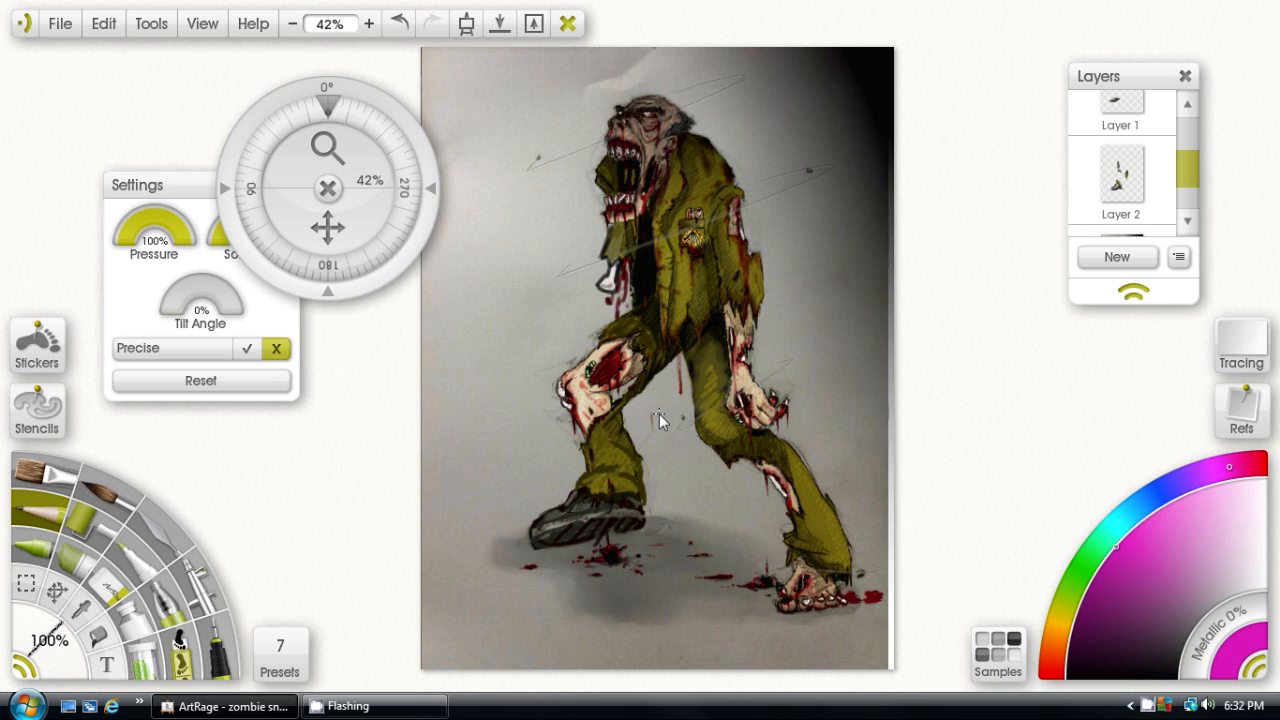
mouse_move(1193, 156)
left_mouse_down()
mouse_move(1205, 218)
mouse_move(1213, 169)
left_mouse_up()
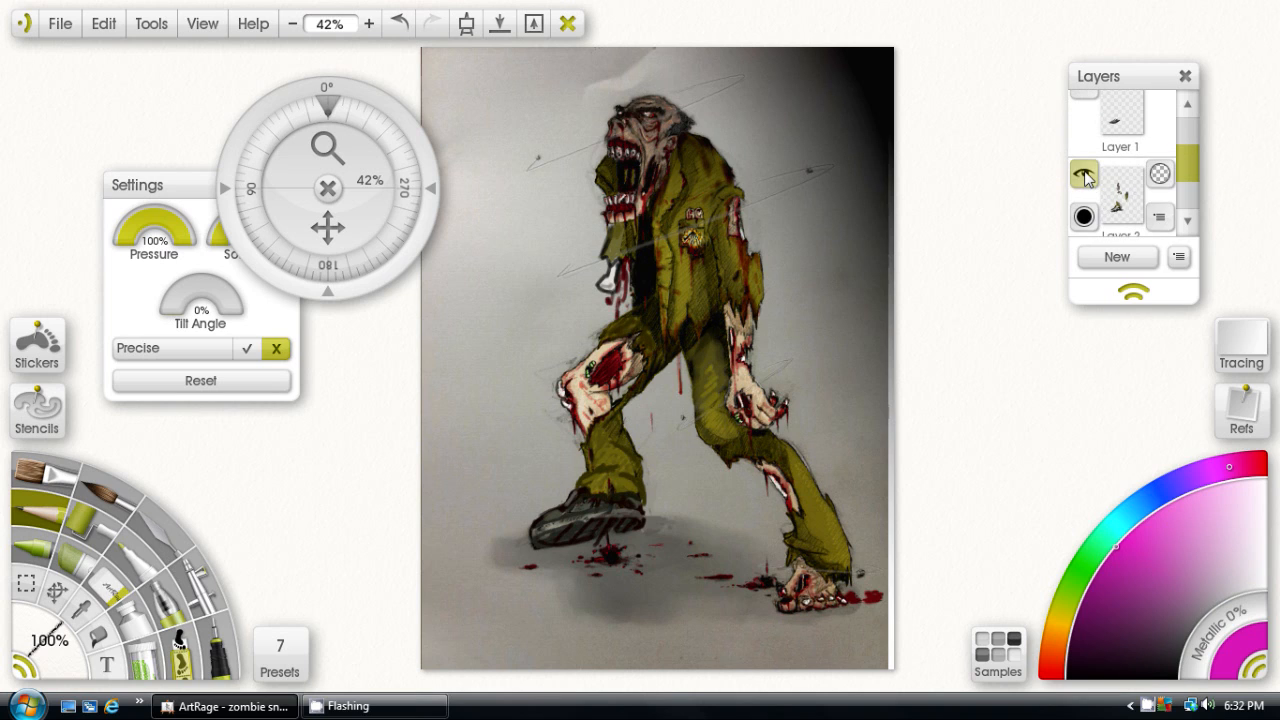
left_click(1084, 176)
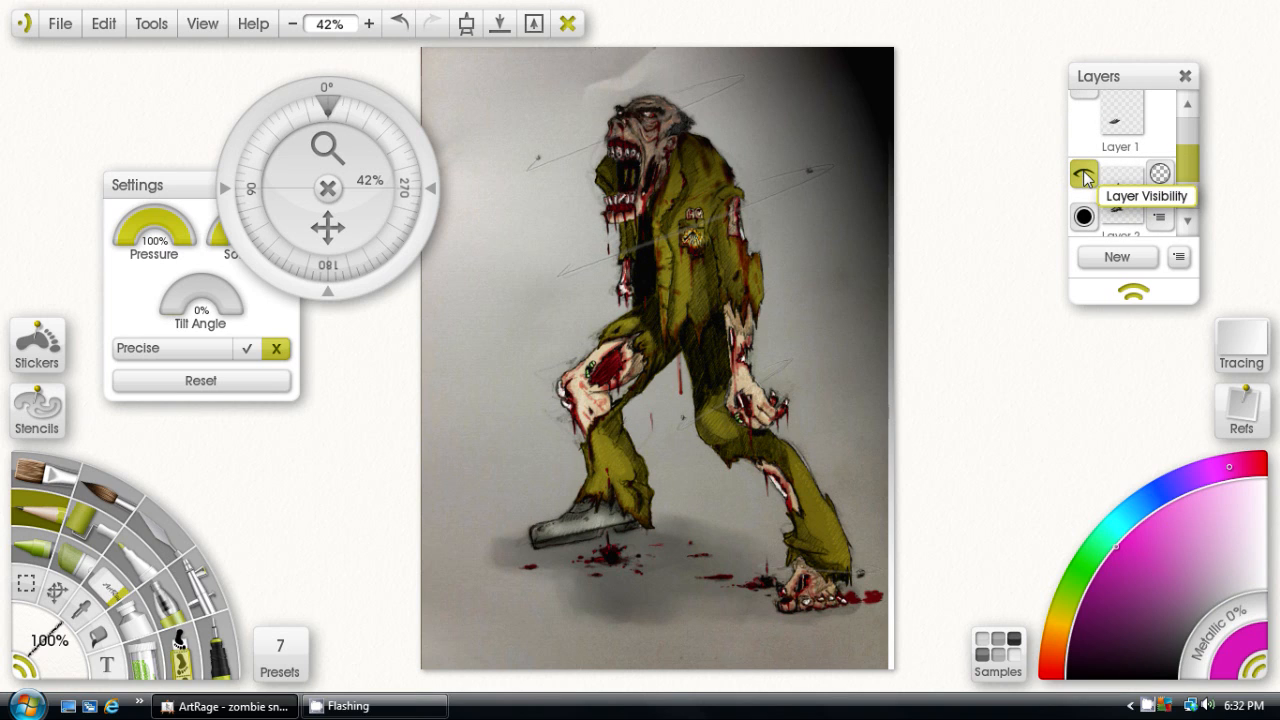
Preview the revisions on Layer 1 and Layer 2 in turn over the original zombie, hiding each layer again
left_click_drag(1190, 160, 1188, 149)
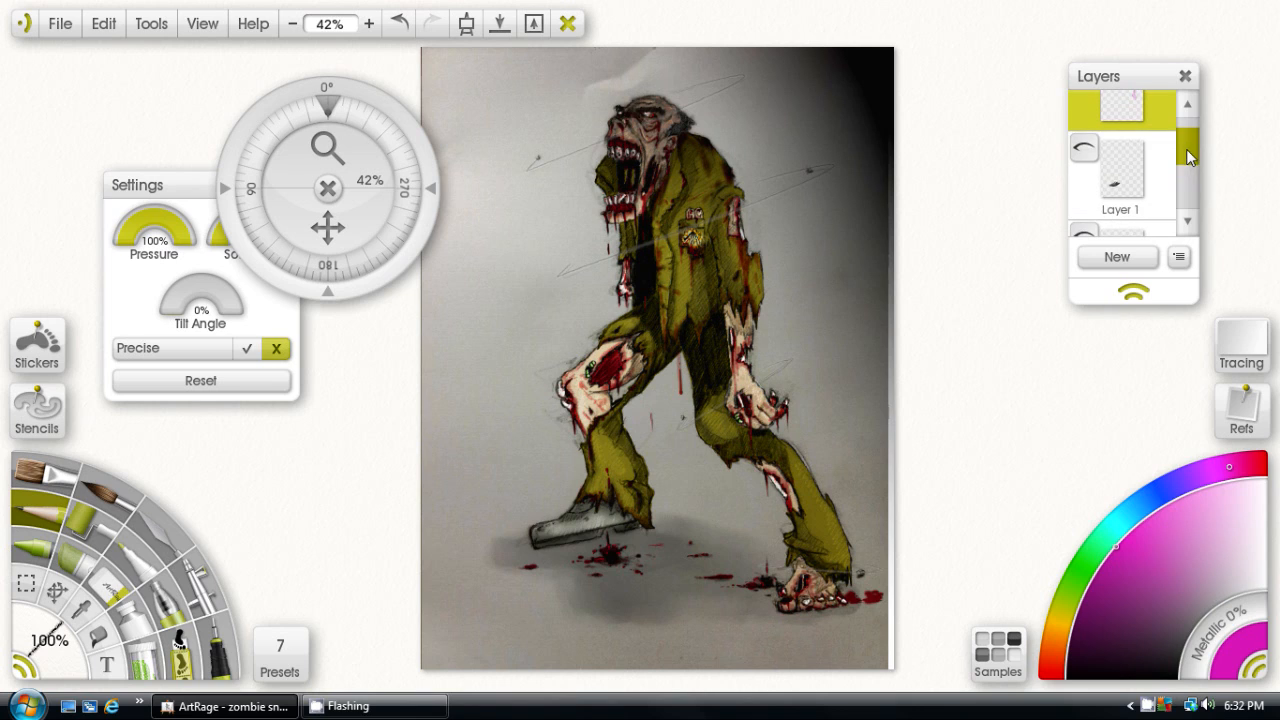
left_click(1085, 148)
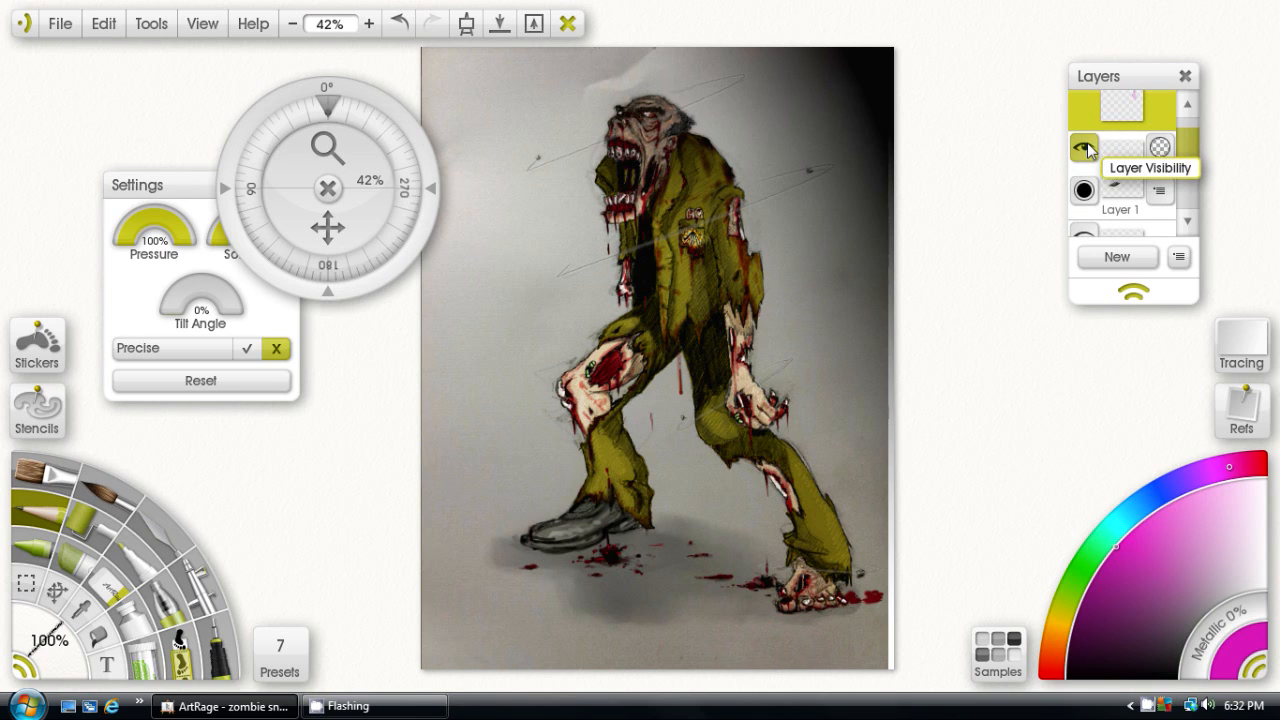
left_click(1085, 148)
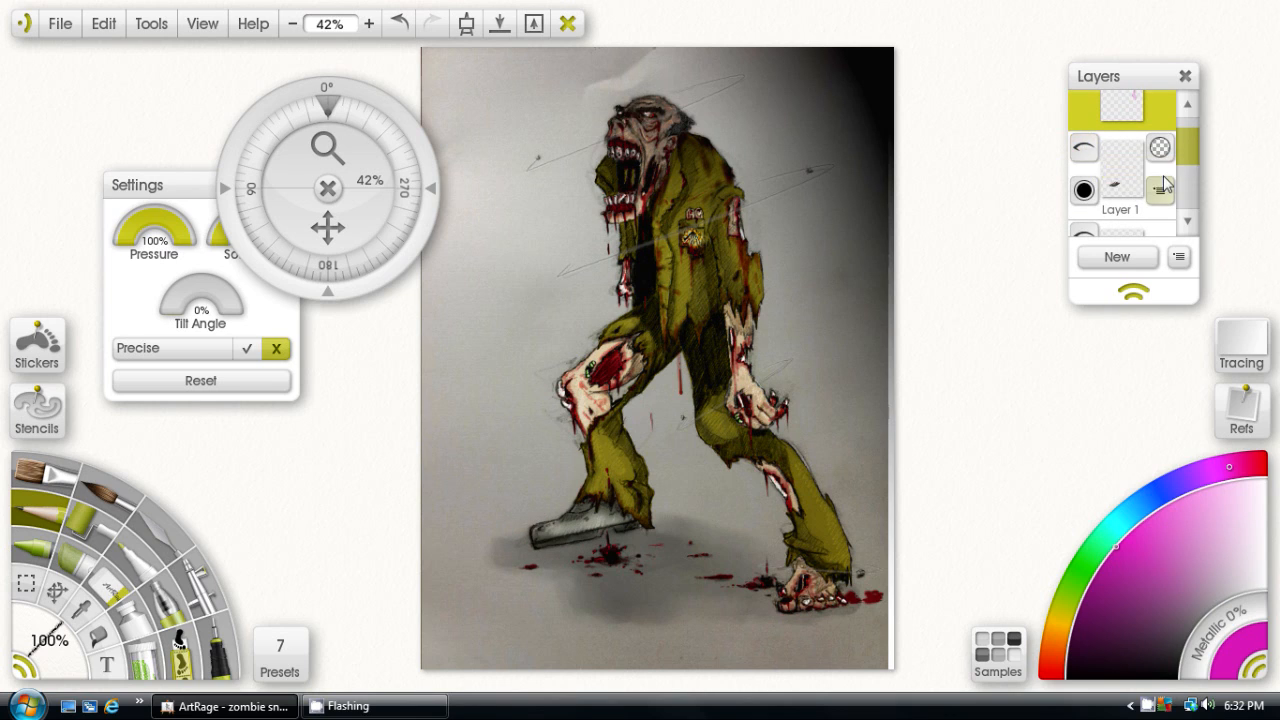
scroll(1163, 183, "down", 1)
left_click(1086, 193)
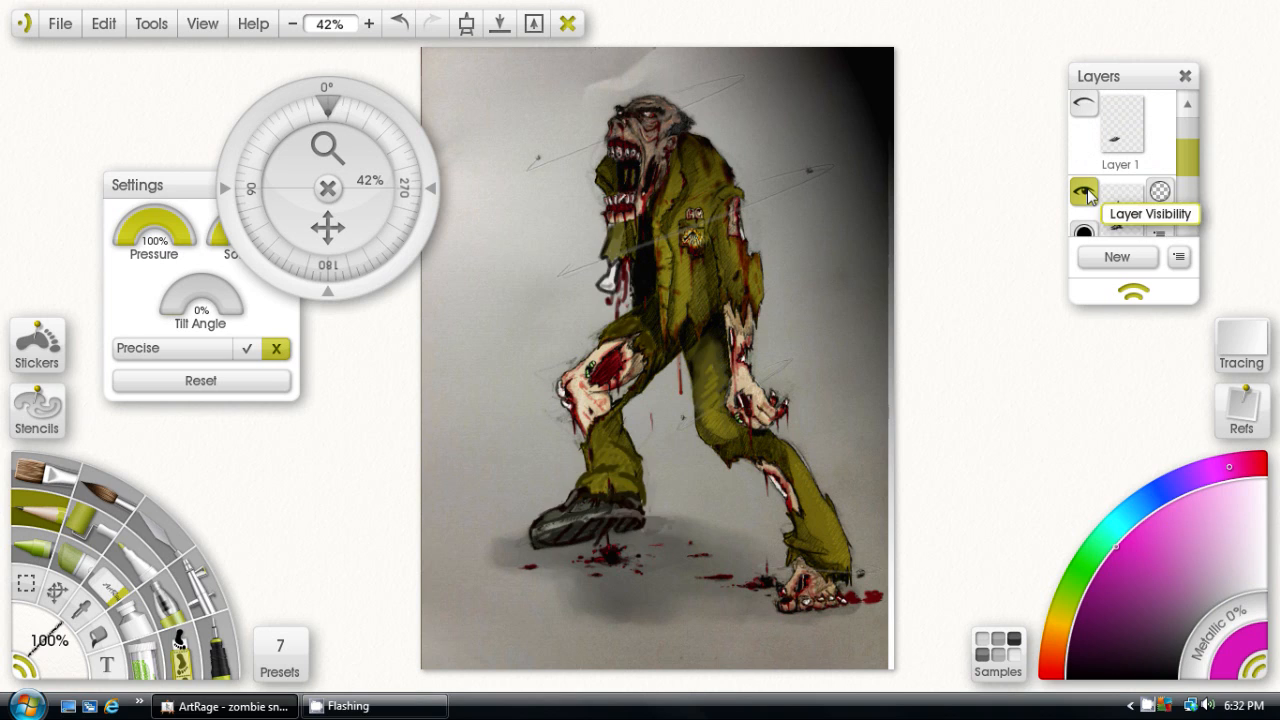
left_click(1086, 193)
scroll(1086, 190, "down", 1)
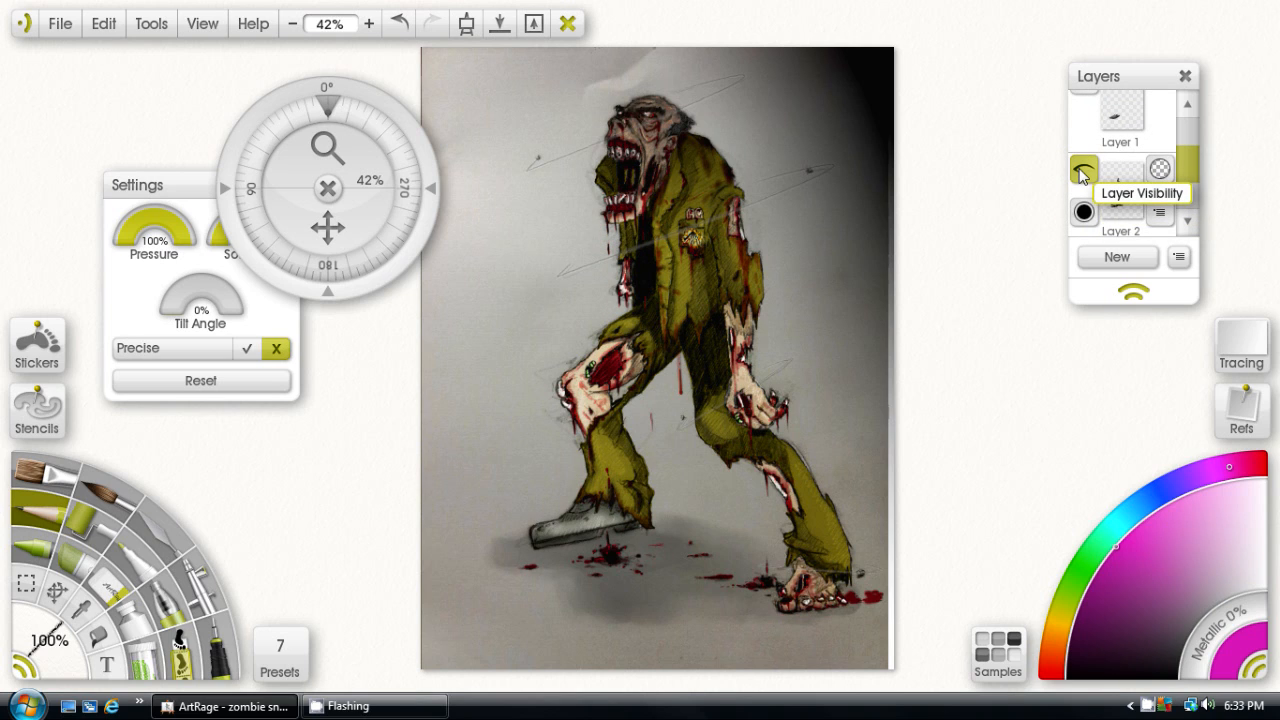
left_click(1083, 173)
left_click(1083, 173)
scroll(1086, 170, "up", 1)
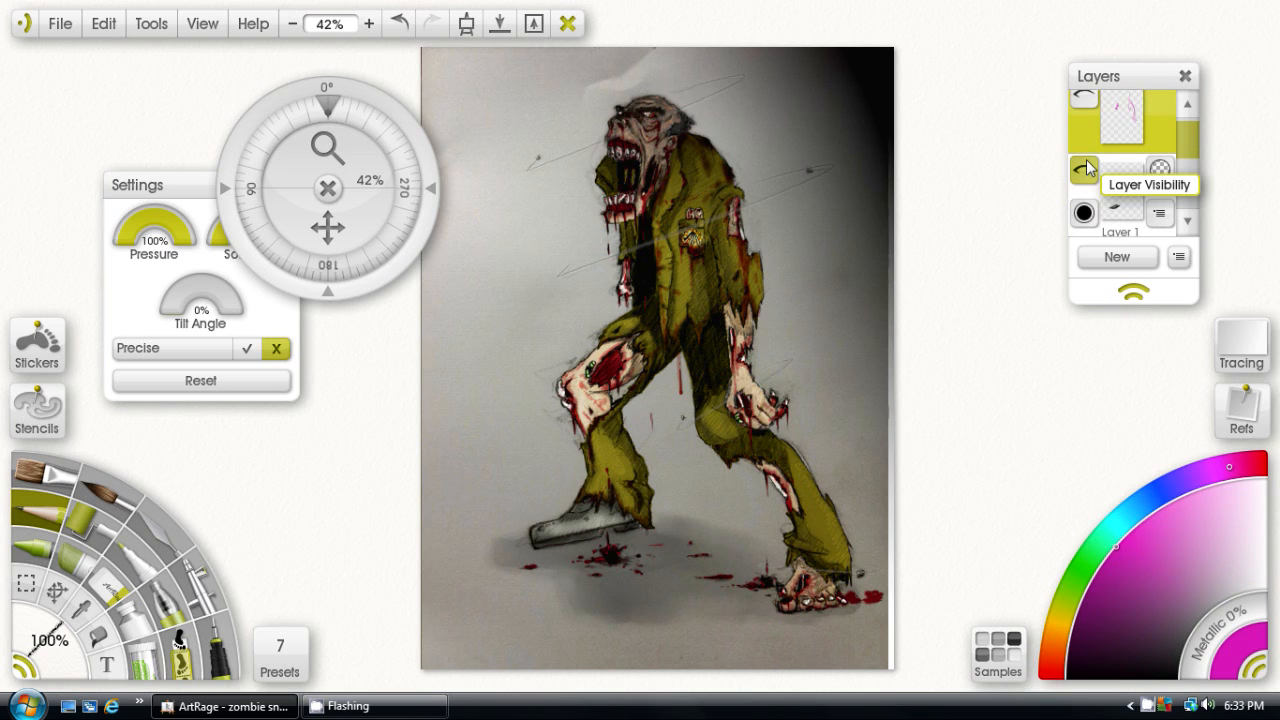